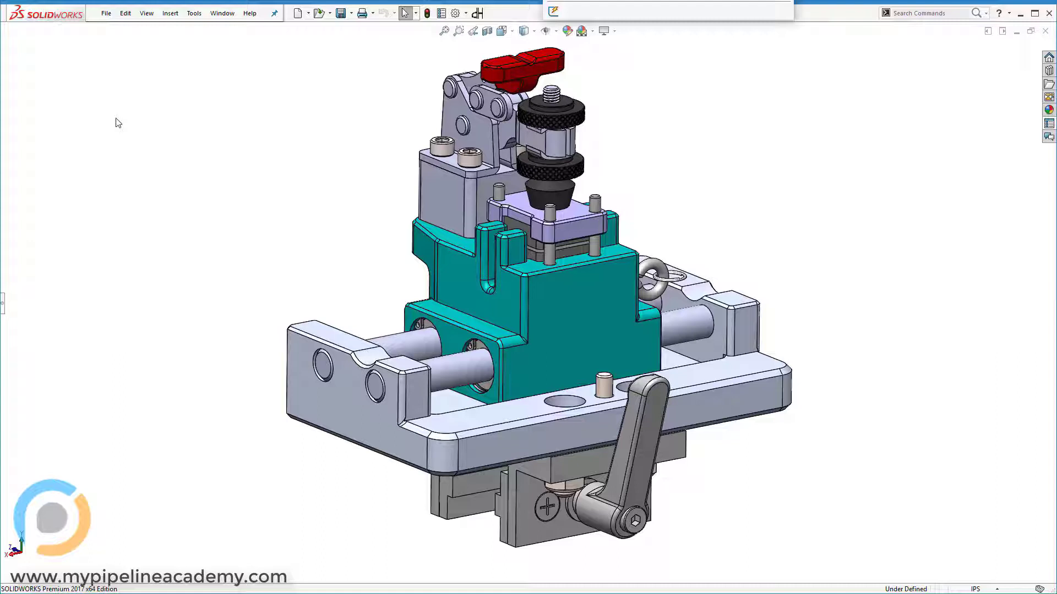
Examine the bending fixture assembly from below and above, and highlight the front guide shaft between the end blocks
{"action": "key", "text": "ctrl+Tab"}
{"action": "key", "text": "Up"}
{"action": "key", "text": "Up"}
{"action": "key", "text": "Up"}
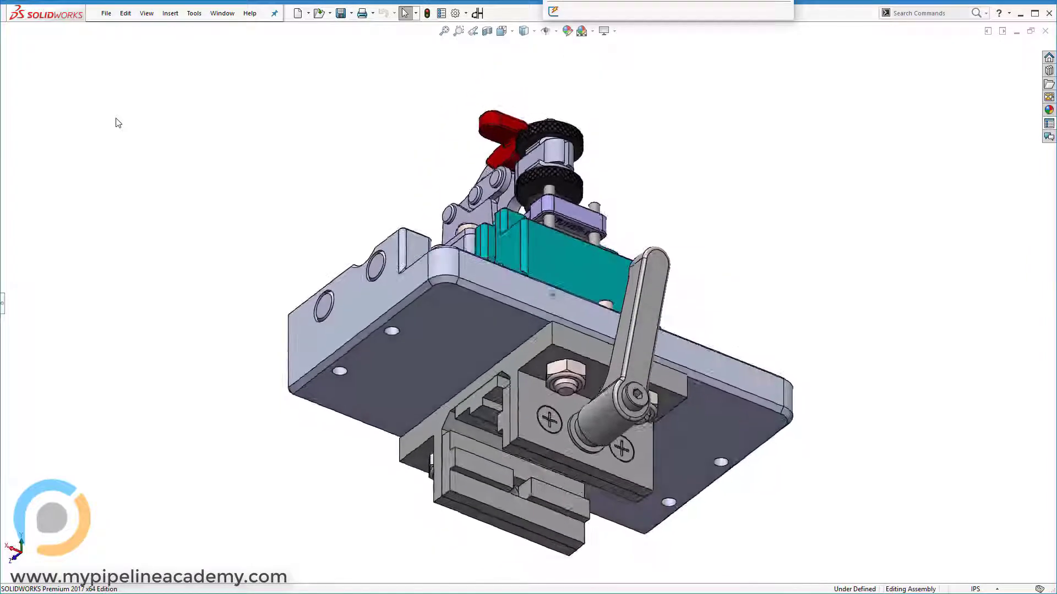
{"action": "key", "text": "Down"}
{"action": "key", "text": "Down"}
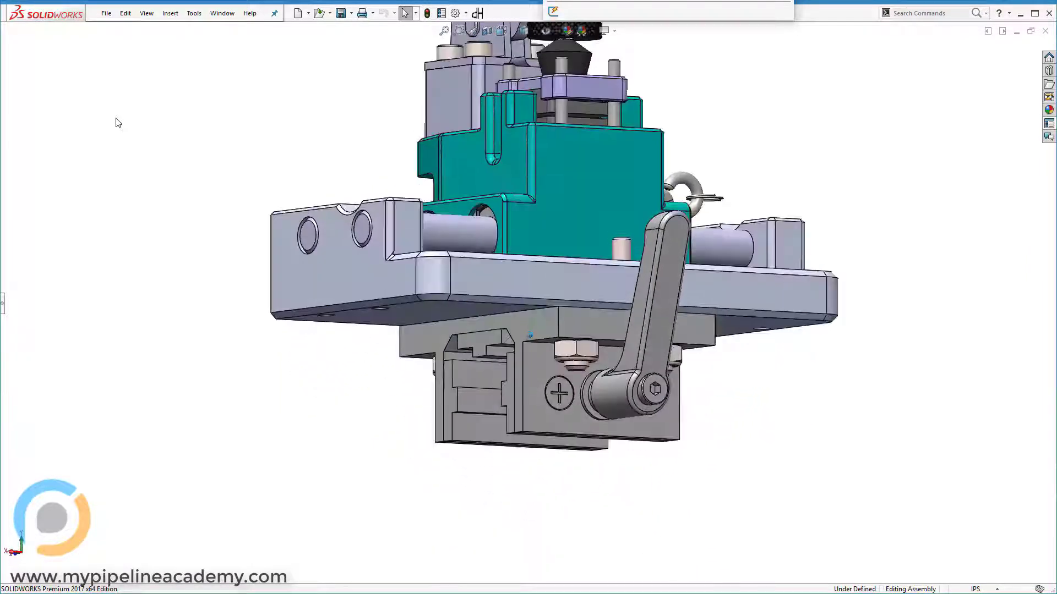
{"action": "key", "text": "Down"}
{"action": "left_click", "coordinate": [444, 318]}
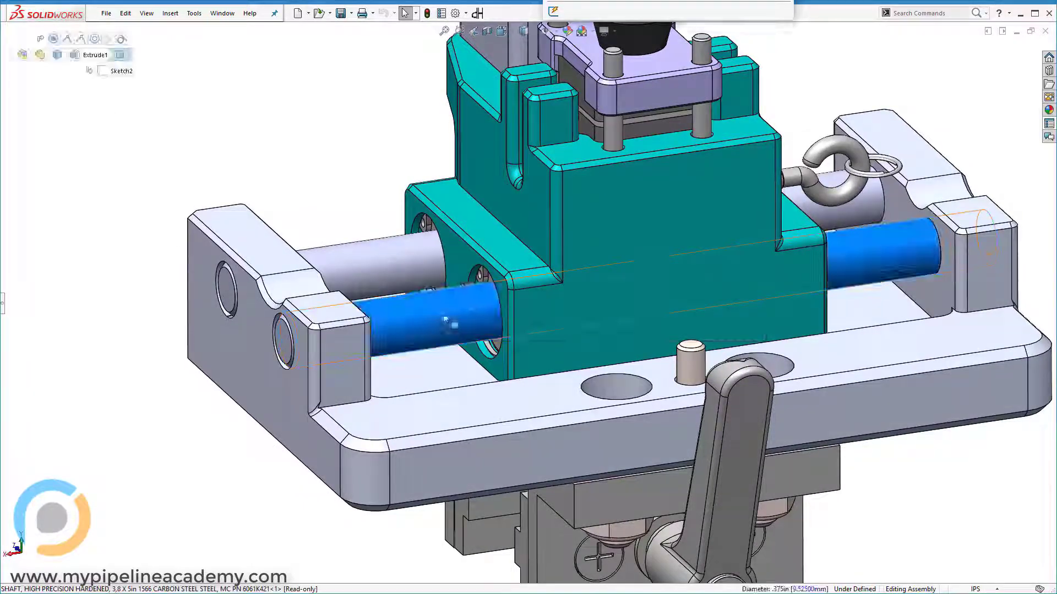
{"action": "key", "text": "ctrl+Down"}
{"action": "key", "text": "ctrl+Down"}
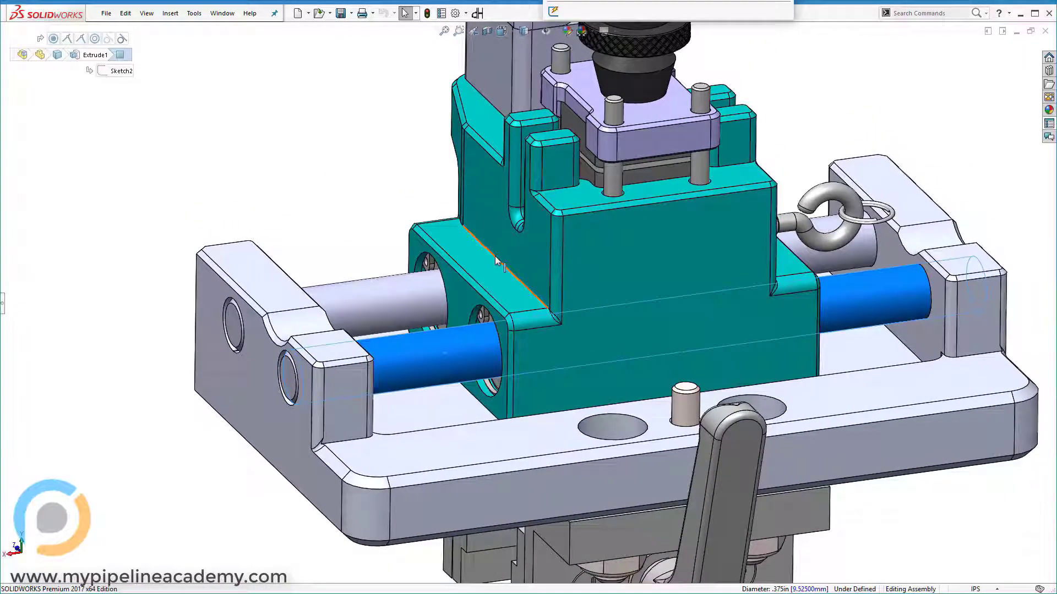
{"action": "key", "text": "Escape"}
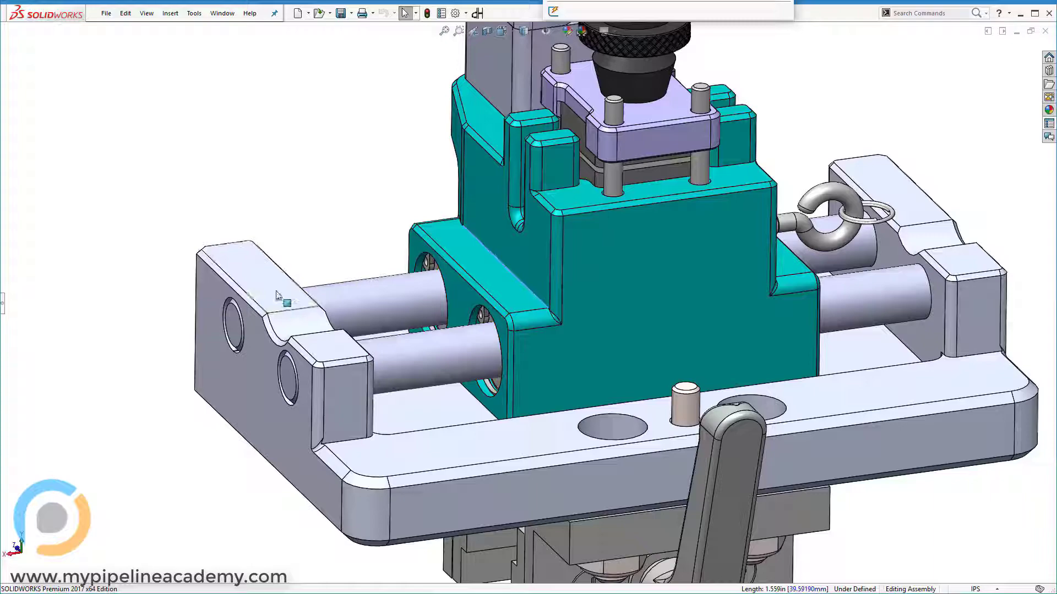
Make the rail adapter base transparent and highlight the two set screws beneath the near shaft ends
{"action": "left_click", "coordinate": [283, 258]}
{"action": "left_click", "coordinate": [386, 190]}
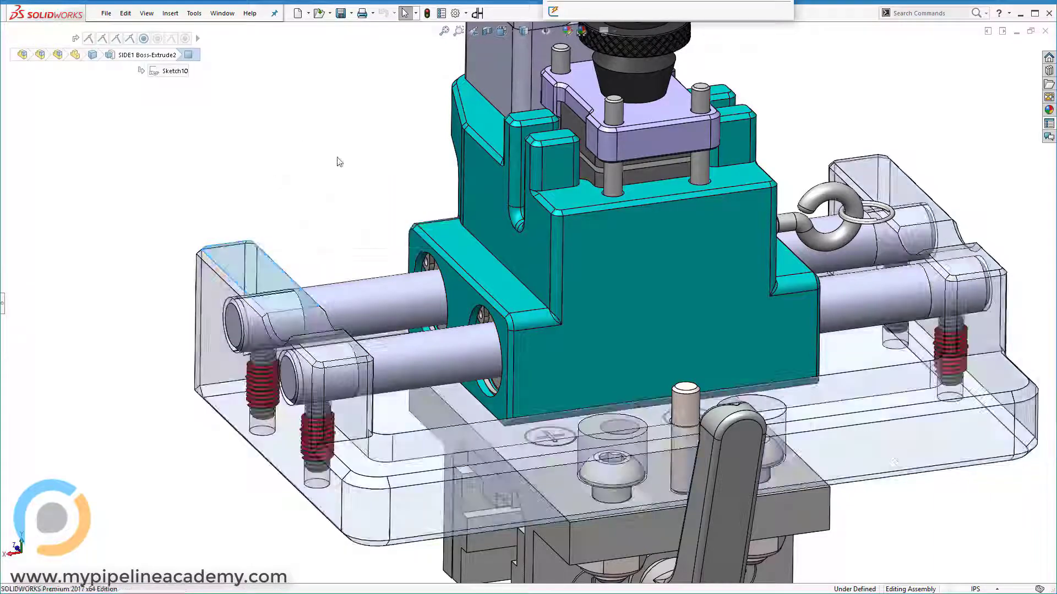
{"action": "scroll", "coordinate": [292, 135], "scroll_direction": "down", "scroll_amount": 3}
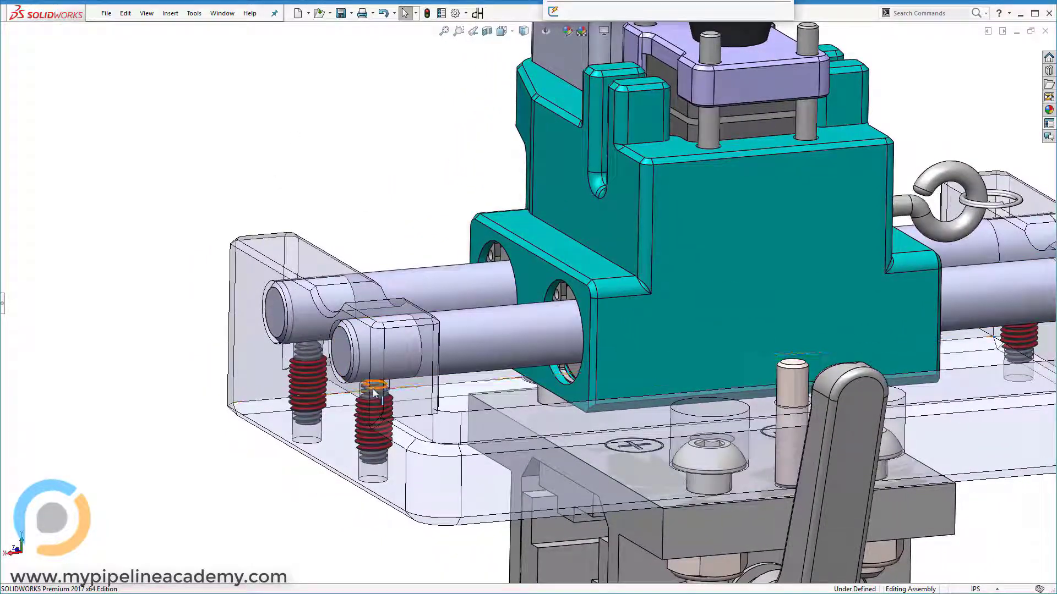
{"action": "left_click", "coordinate": [372, 388]}
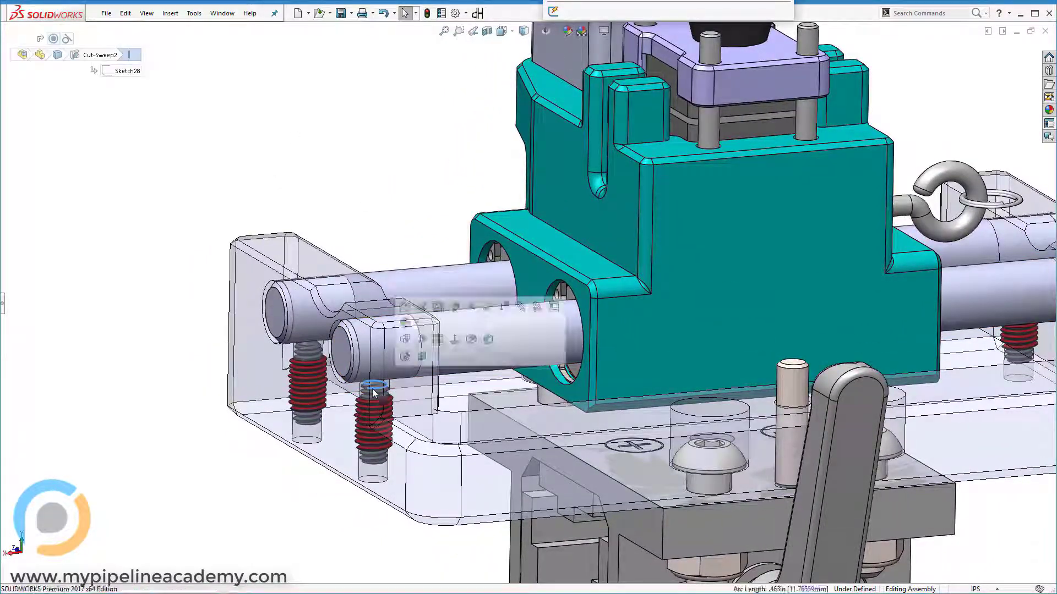
{"action": "left_click", "coordinate": [296, 350], "text": "ctrl"}
{"action": "left_click", "coordinate": [192, 381]}
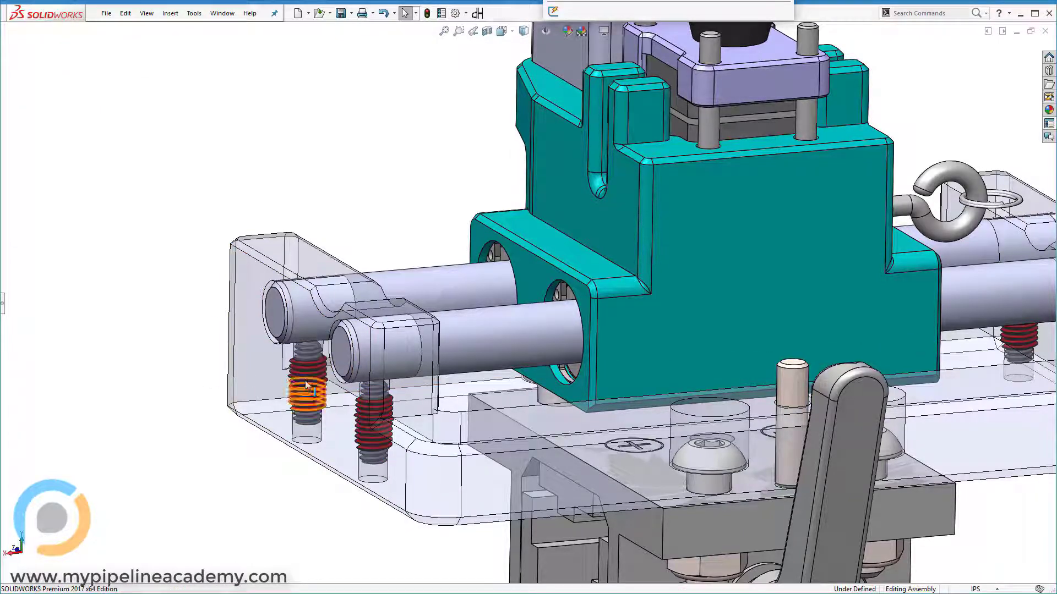
Hide the Screw-lock #8-32 threaded insert surrounding the set screw under the rear shaft
{"action": "scroll", "coordinate": [307, 385], "scroll_direction": "down", "scroll_amount": 5}
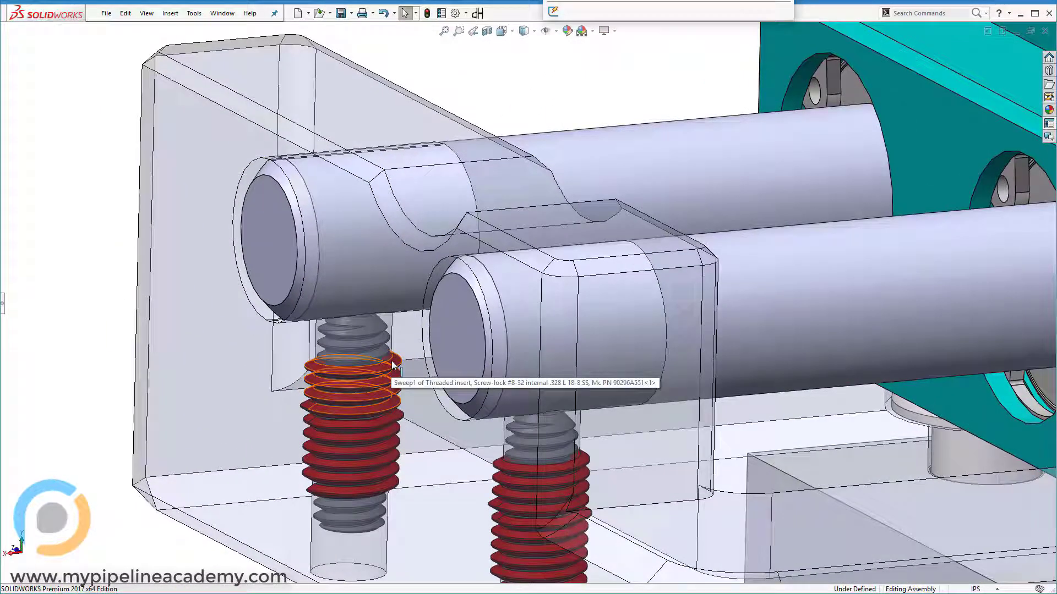
{"action": "left_click", "coordinate": [392, 365]}
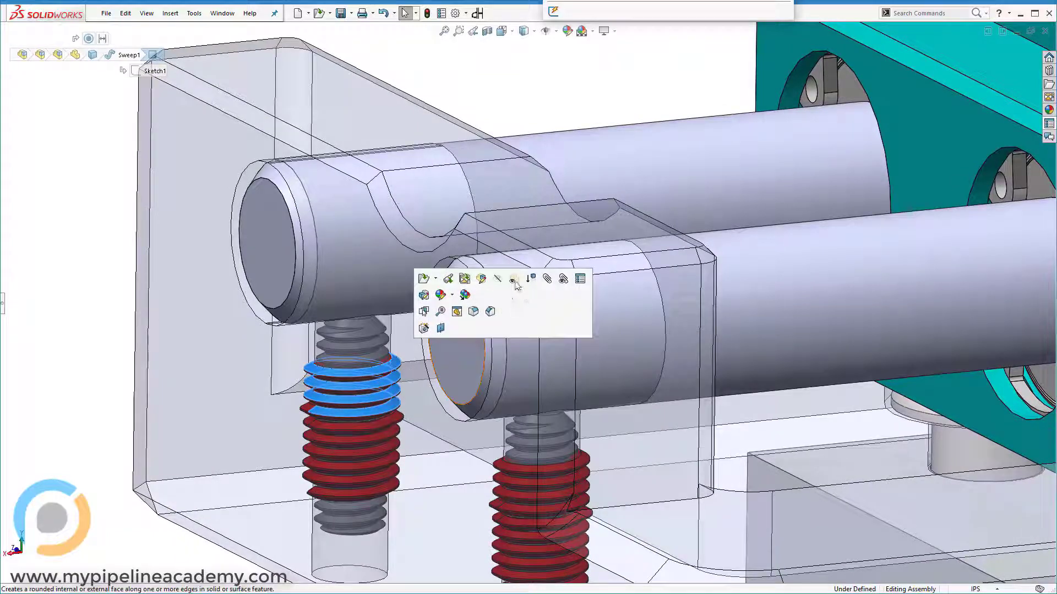
{"action": "left_click", "coordinate": [513, 280]}
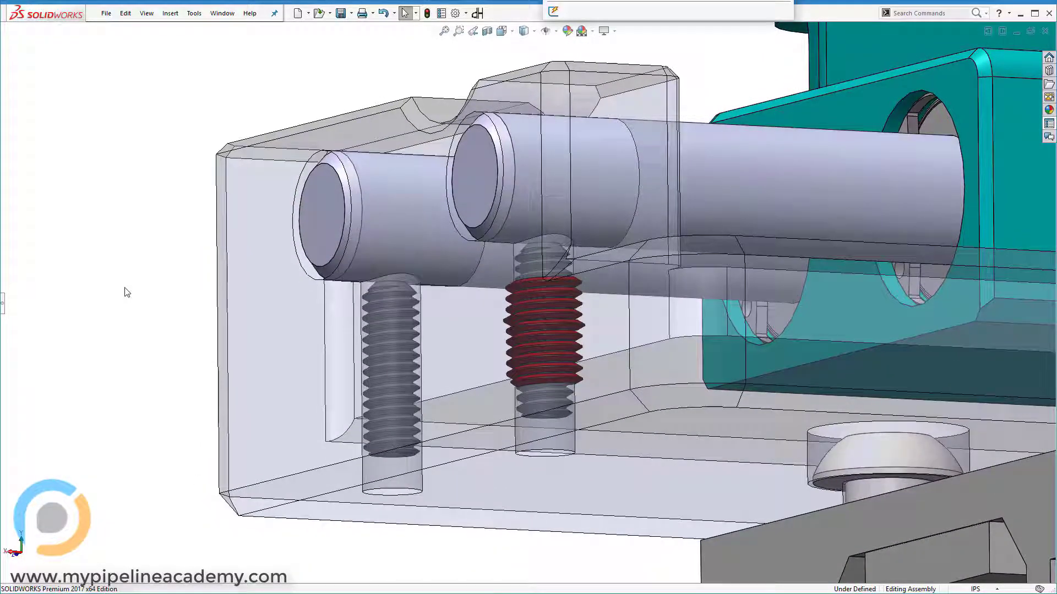
Inspect the bare set screw and the remaining threaded insert, and switch to the McMaster-Carr set screws page in the browser
{"action": "middle_click_drag", "start_coordinate": [411, 196], "coordinate": [410, 196]}
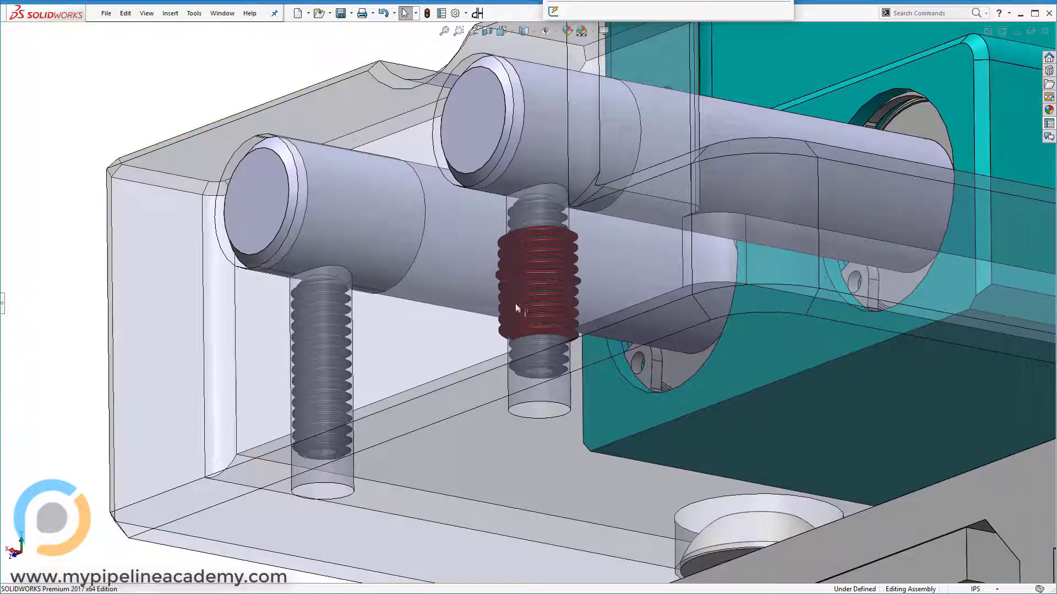
{"action": "left_click", "coordinate": [421, 346]}
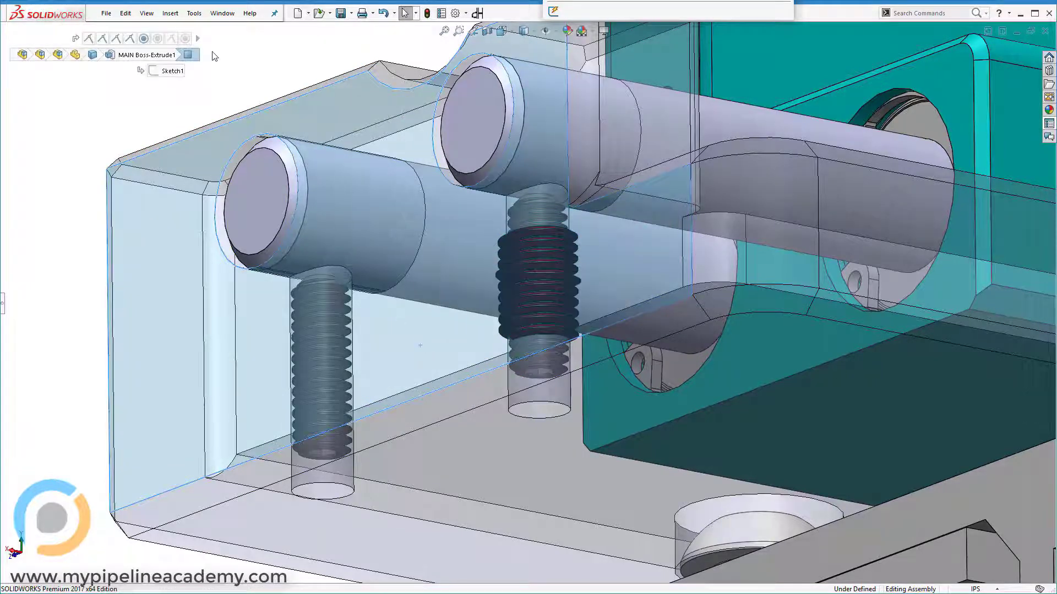
{"action": "left_click", "coordinate": [297, 64]}
{"action": "scroll", "coordinate": [523, 231], "scroll_direction": "down", "scroll_amount": 1}
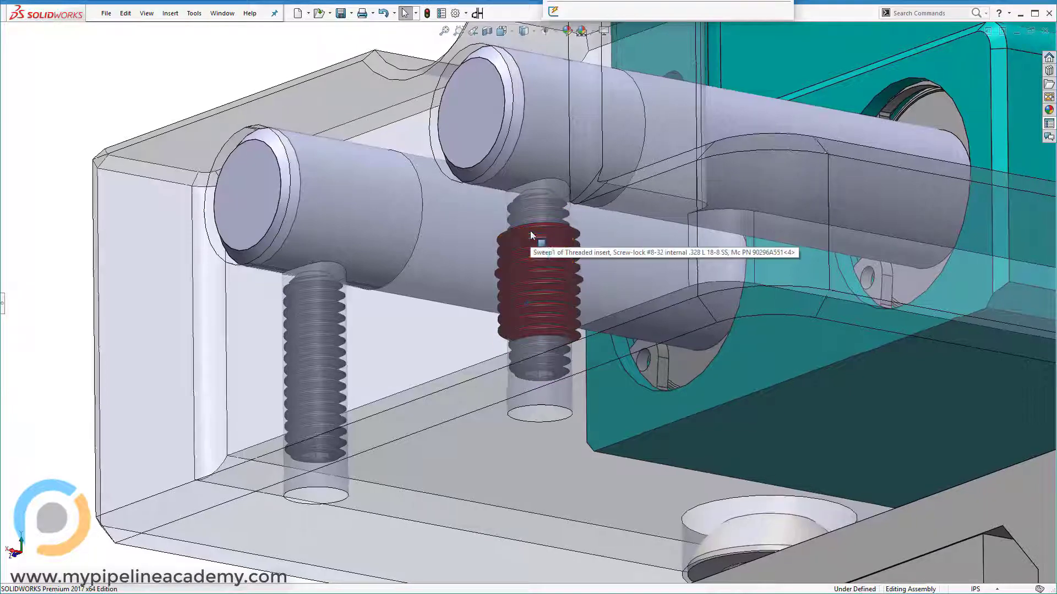
{"action": "scroll", "coordinate": [545, 254], "scroll_direction": "down", "scroll_amount": 1}
{"action": "scroll", "coordinate": [546, 258], "scroll_direction": "down", "scroll_amount": 1}
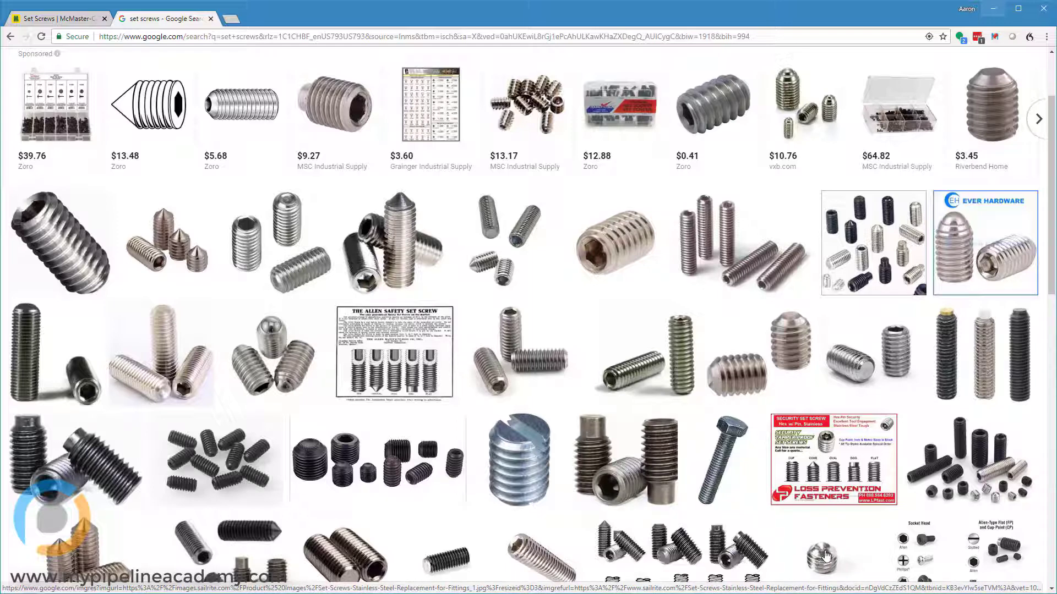
{"action": "left_click", "coordinate": [50, 20]}
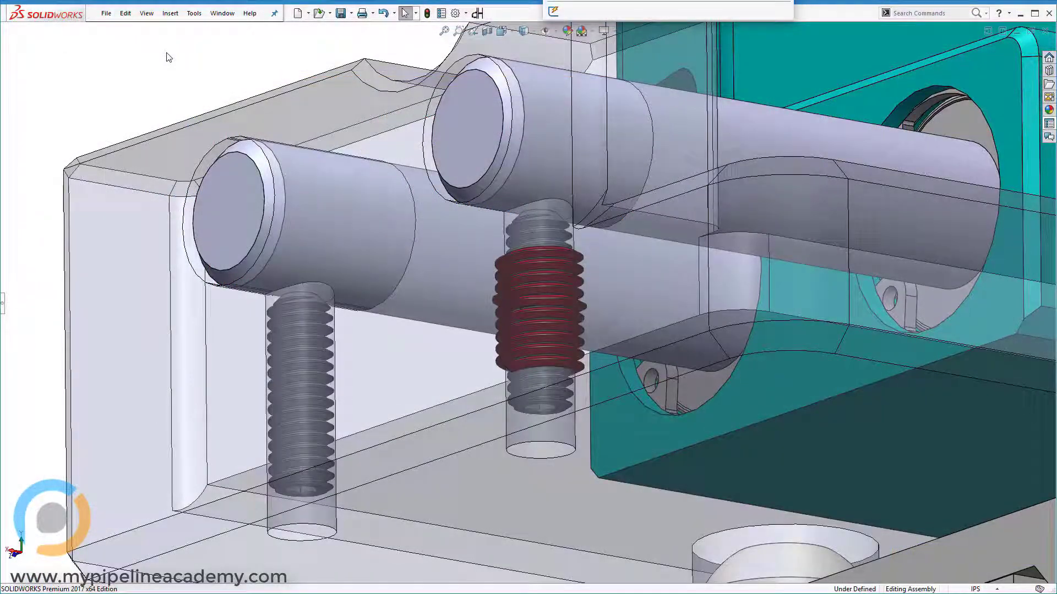
Return to the SOLIDWORKS assembly and turn off the rail adapter's transparency
{"action": "left_click", "coordinate": [167, 139]}
{"action": "right_click", "coordinate": [263, 108]}
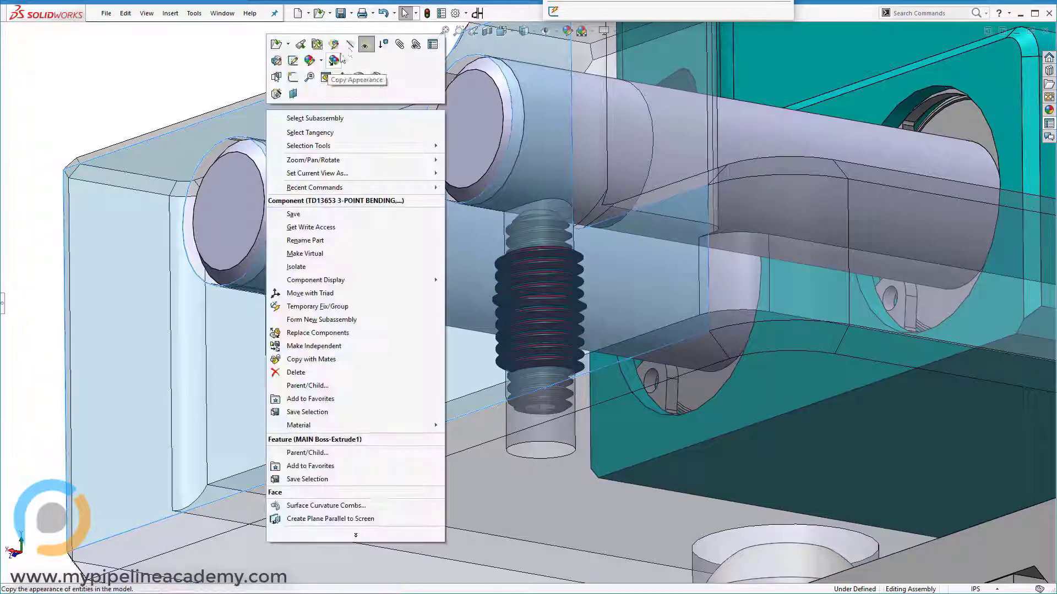
{"action": "left_click", "coordinate": [352, 45]}
Examine the clearance between the shaft end and its bore in the rail adapter, viewed normal to the end face
{"action": "key", "text": "ctrl+8"}
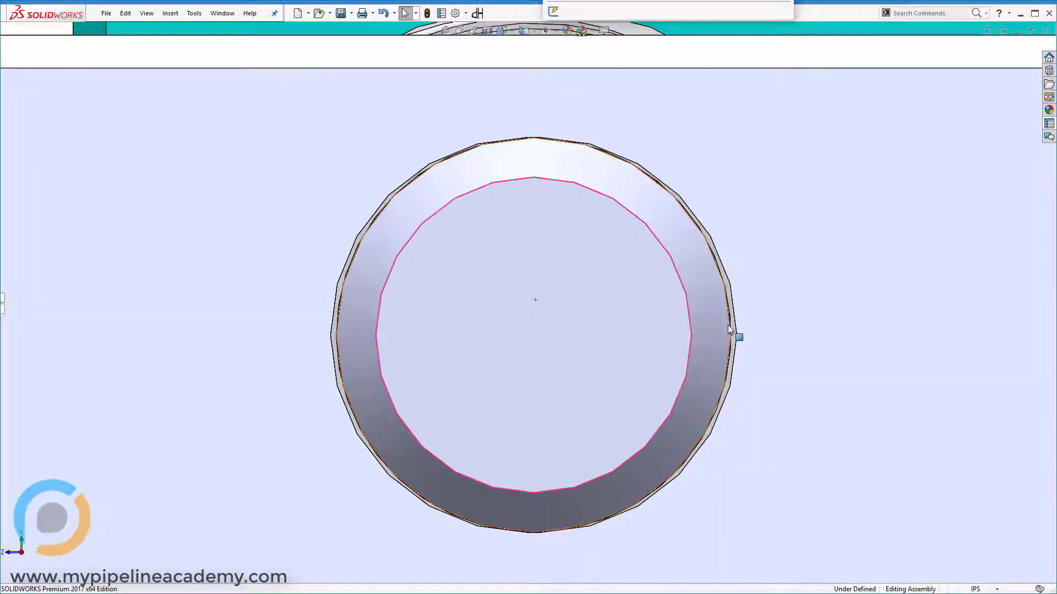
{"action": "scroll", "coordinate": [380, 300], "scroll_direction": "down", "scroll_amount": 3}
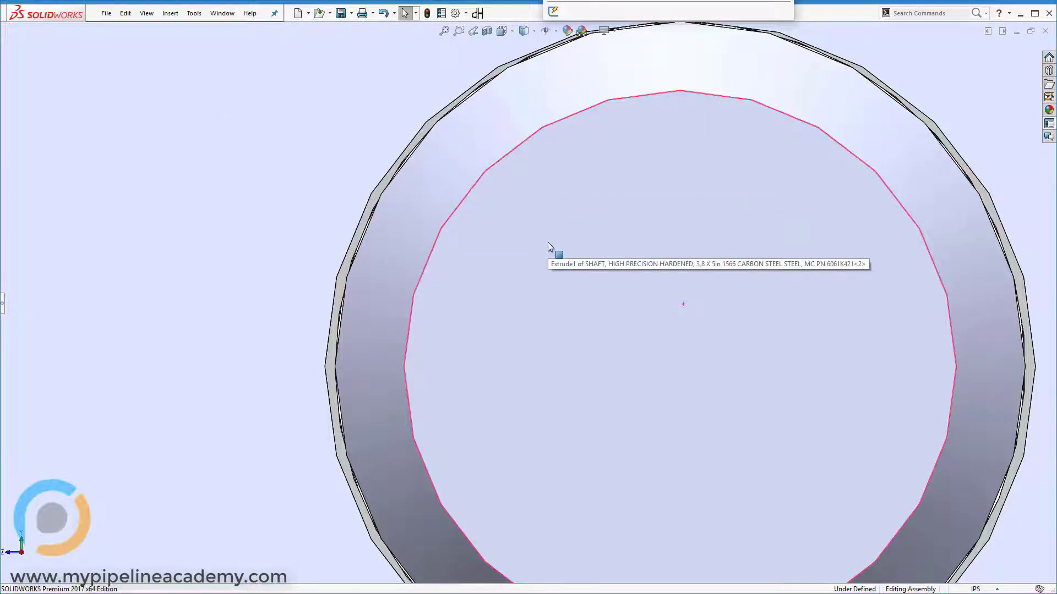
{"action": "scroll", "coordinate": [548, 242], "scroll_direction": "up", "scroll_amount": 3}
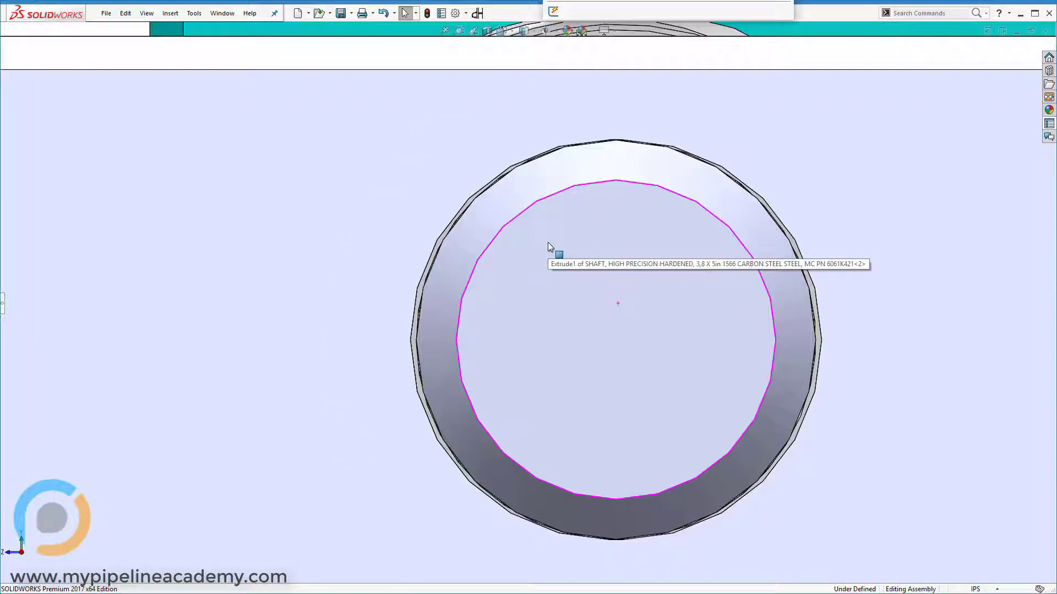
{"action": "key", "text": "z"}
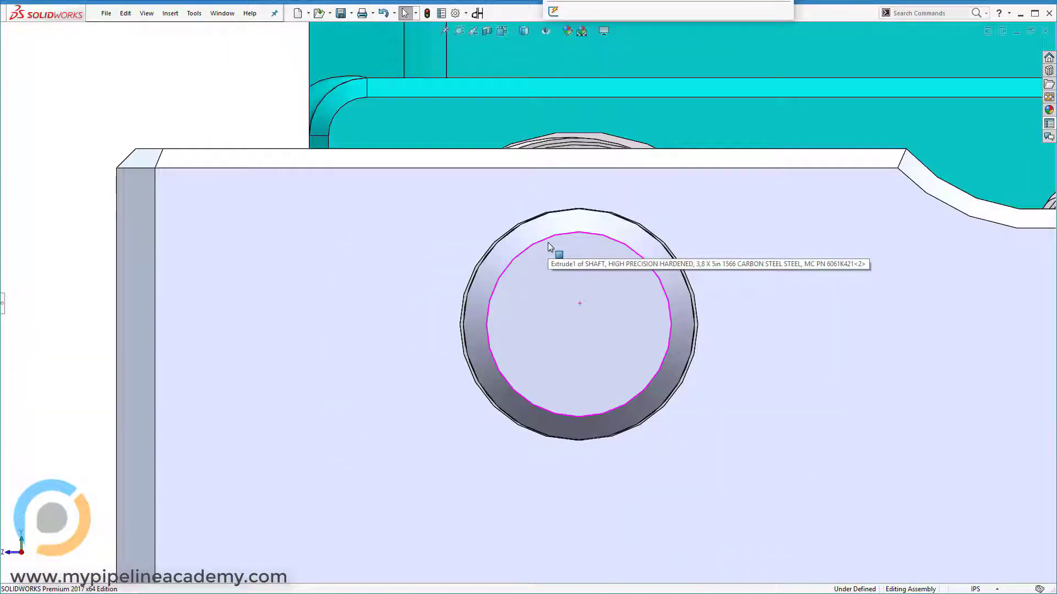